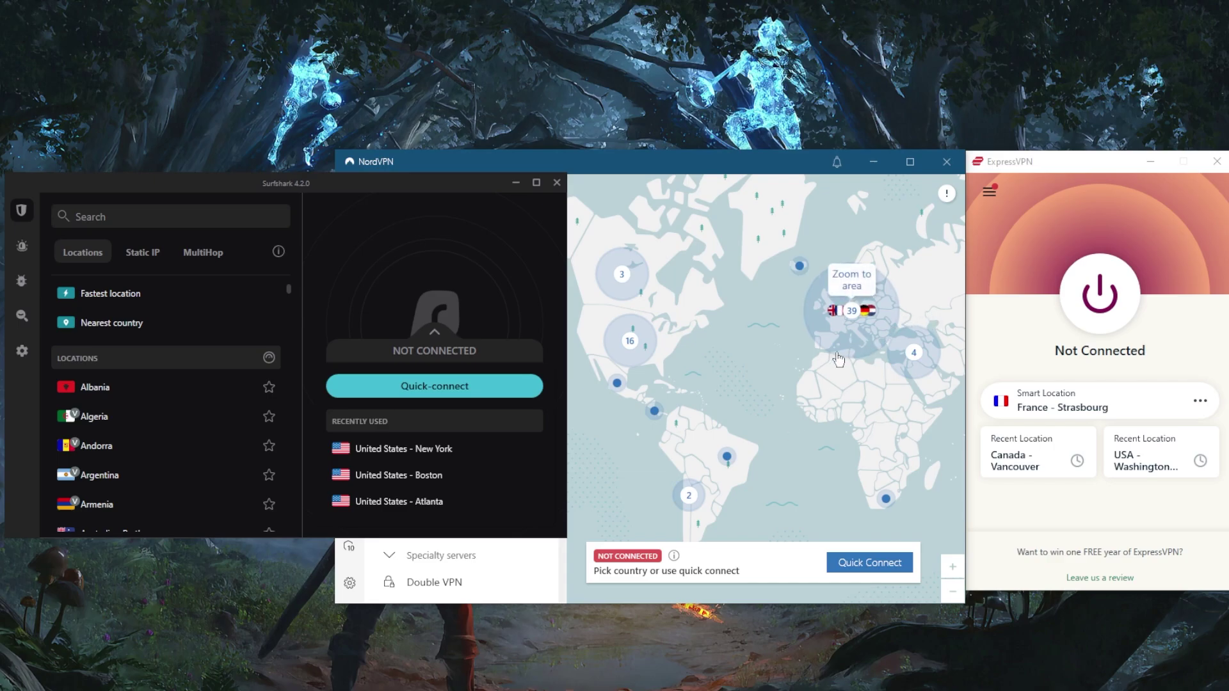
- Dismiss the Europe map tooltip, then view and close ExpressVPN's VPN Locations list
click(781, 326)
click(288, 191)
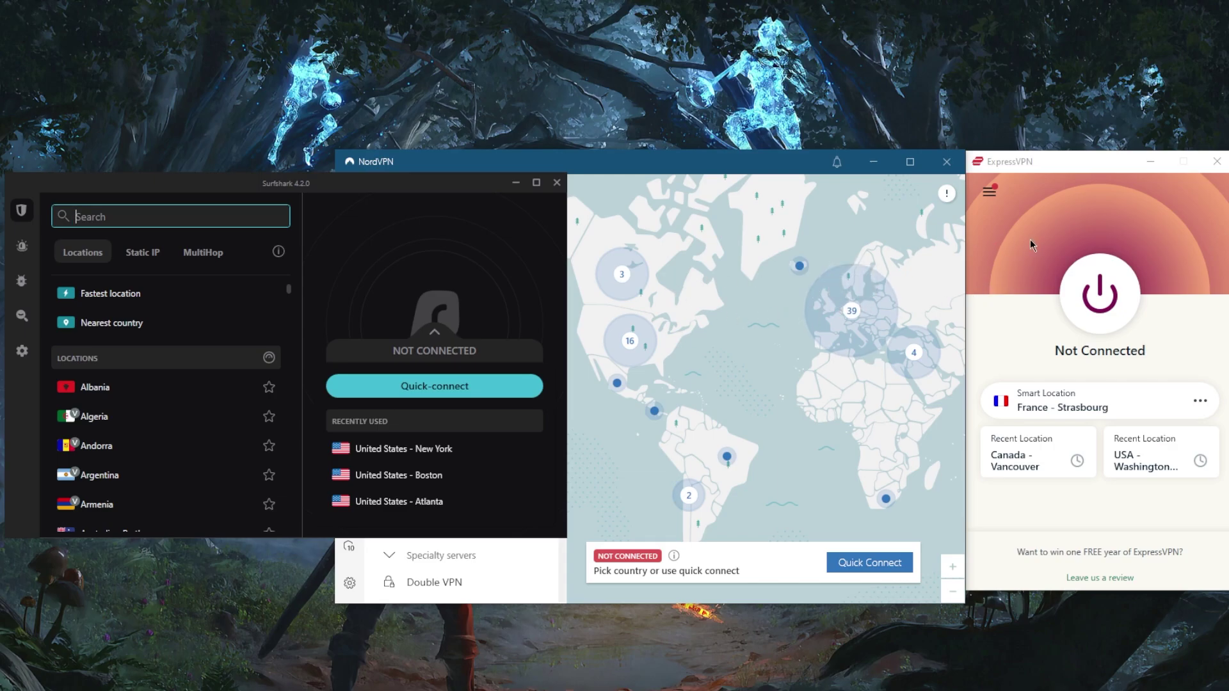
click(986, 204)
click(987, 196)
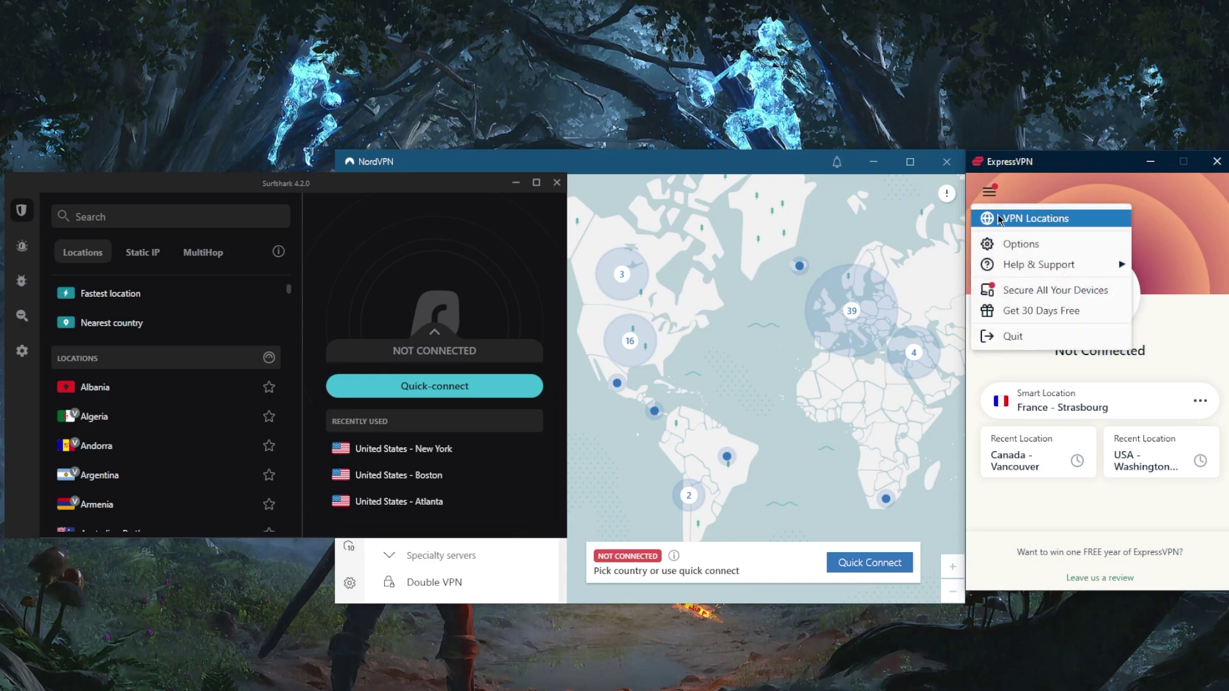
click(1003, 218)
click(936, 165)
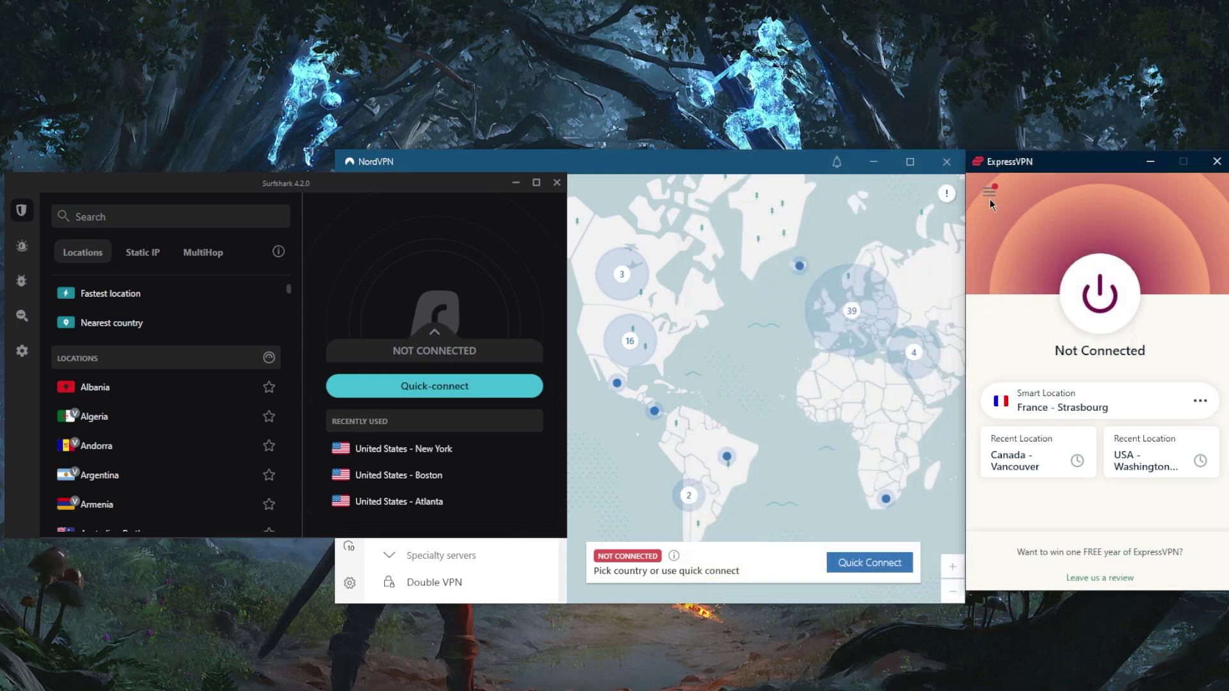
- Open ExpressVPN Options on its General settings
click(990, 199)
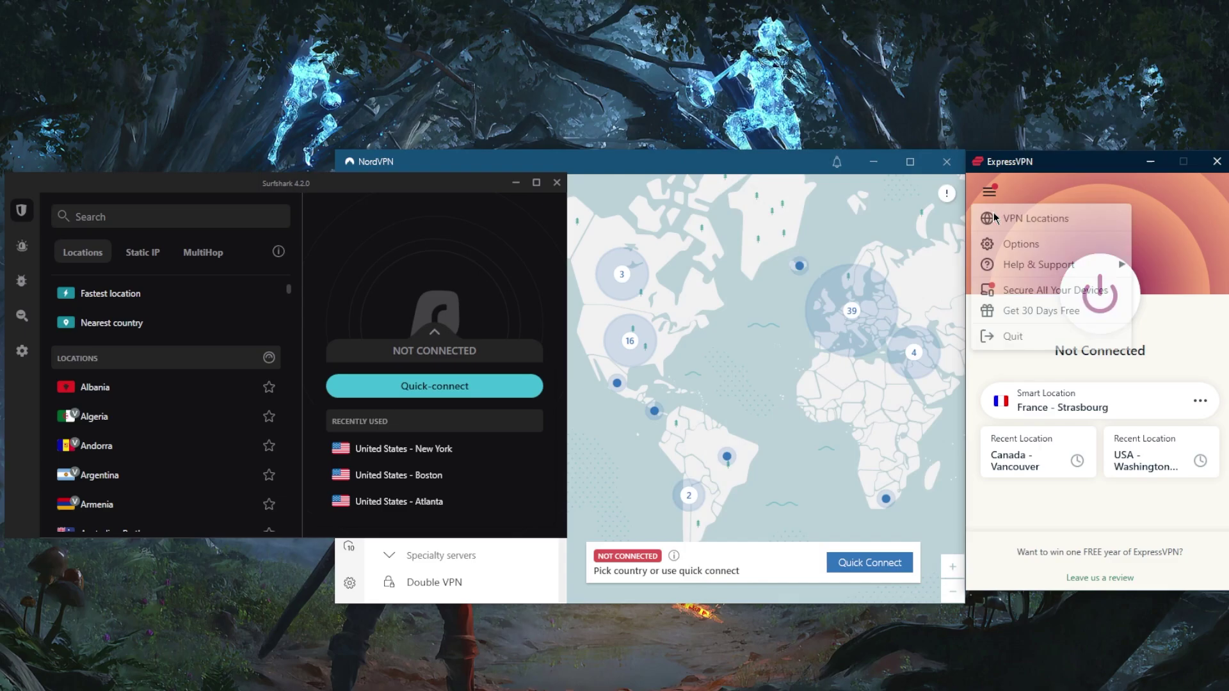
click(1021, 245)
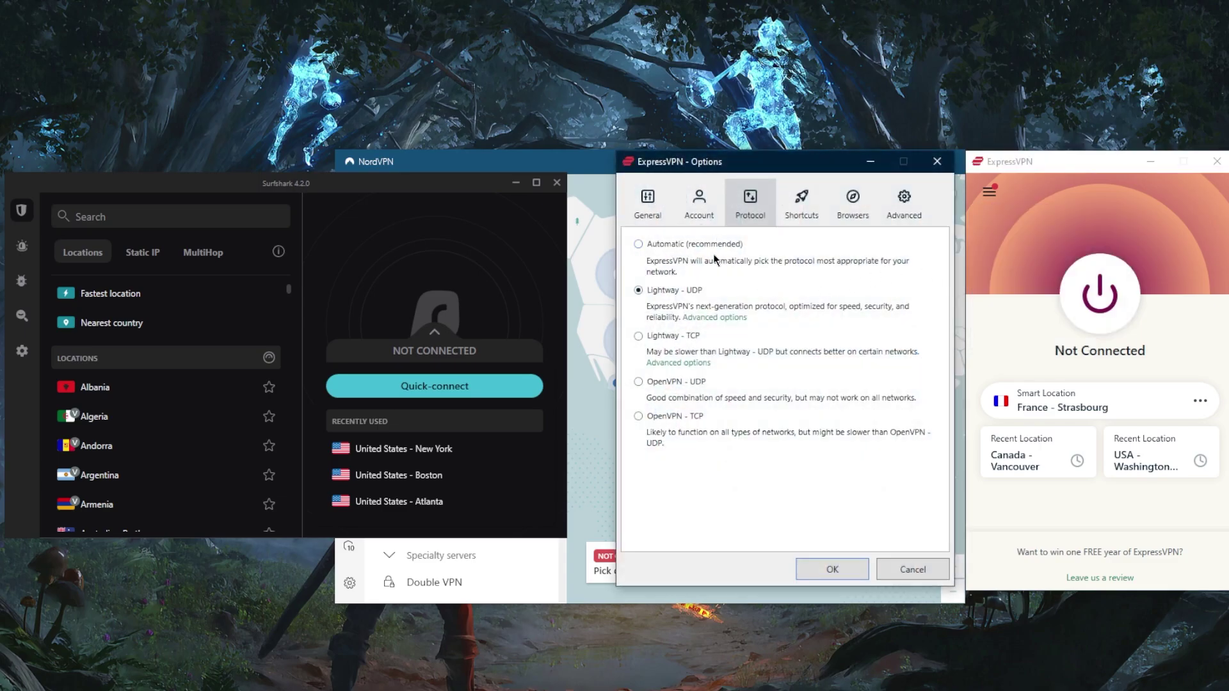
click(651, 215)
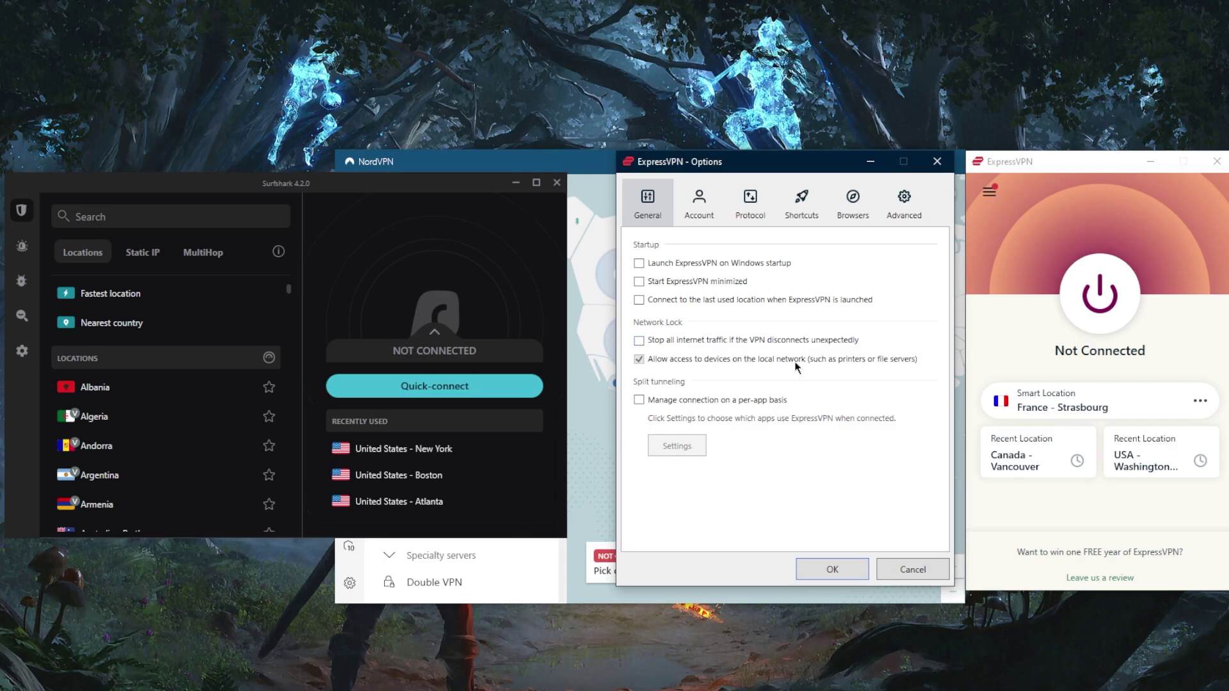
- Add qBittorrent to per-app split tunneling as a VPN app, then switch per-app tunneling off
click(639, 400)
click(682, 446)
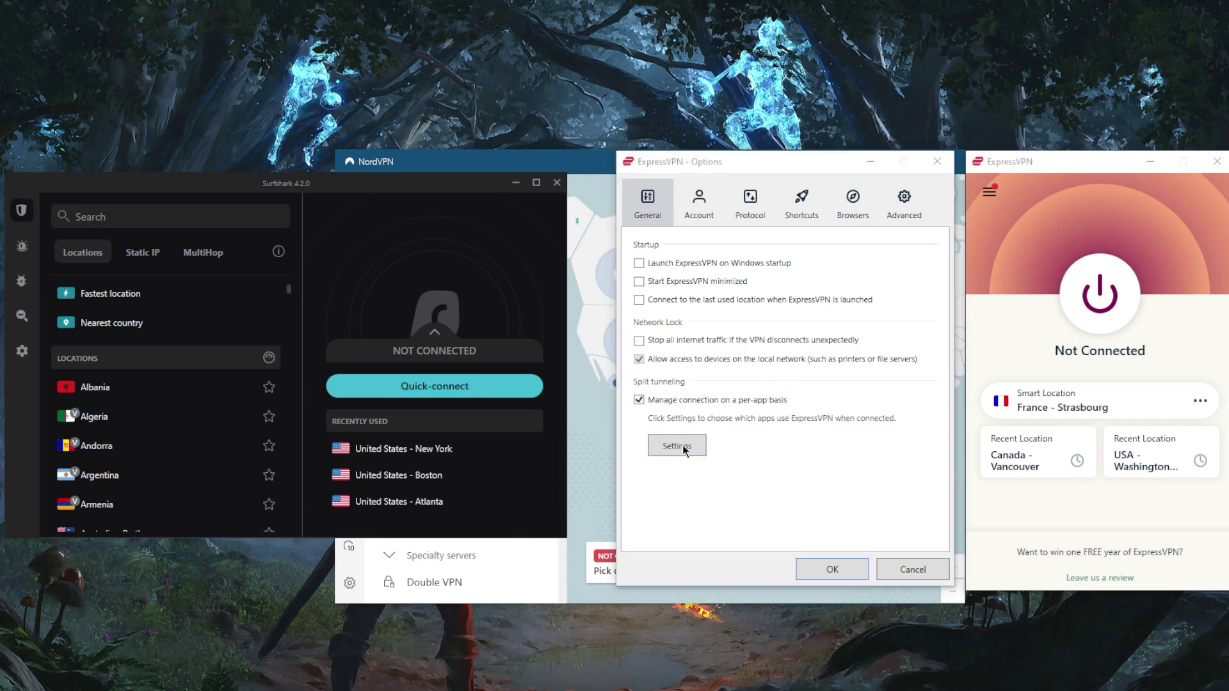
click(543, 399)
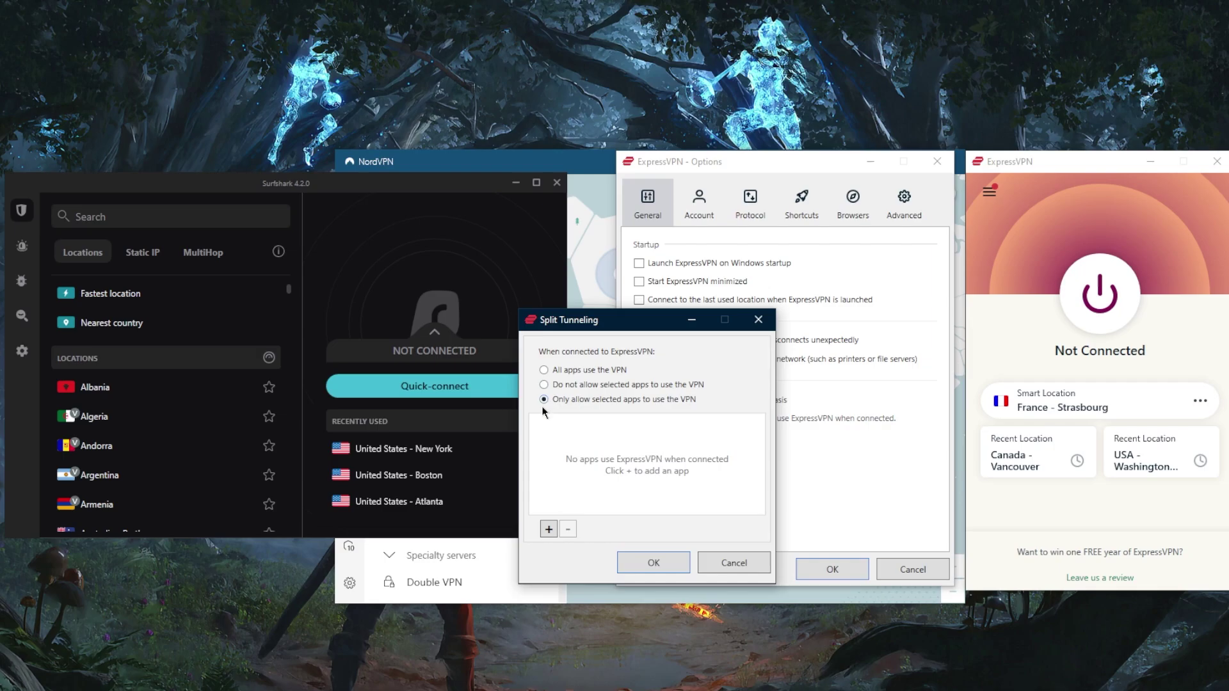
click(548, 530)
scroll(562, 436, down, 1)
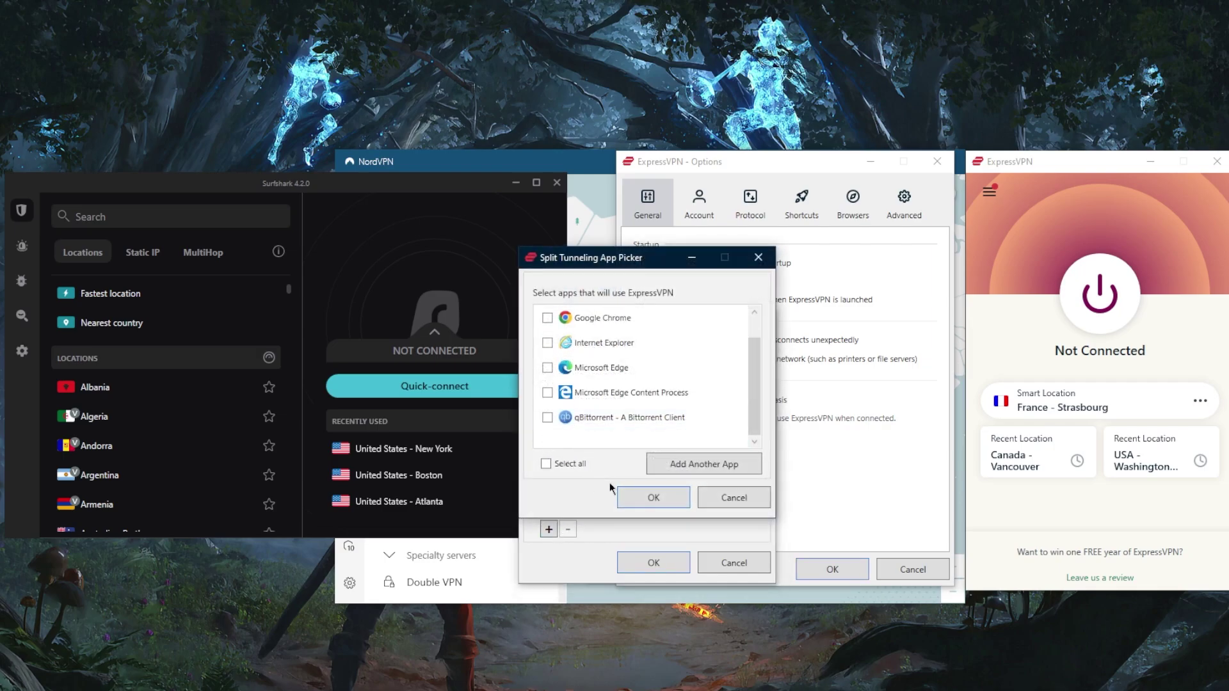
click(547, 418)
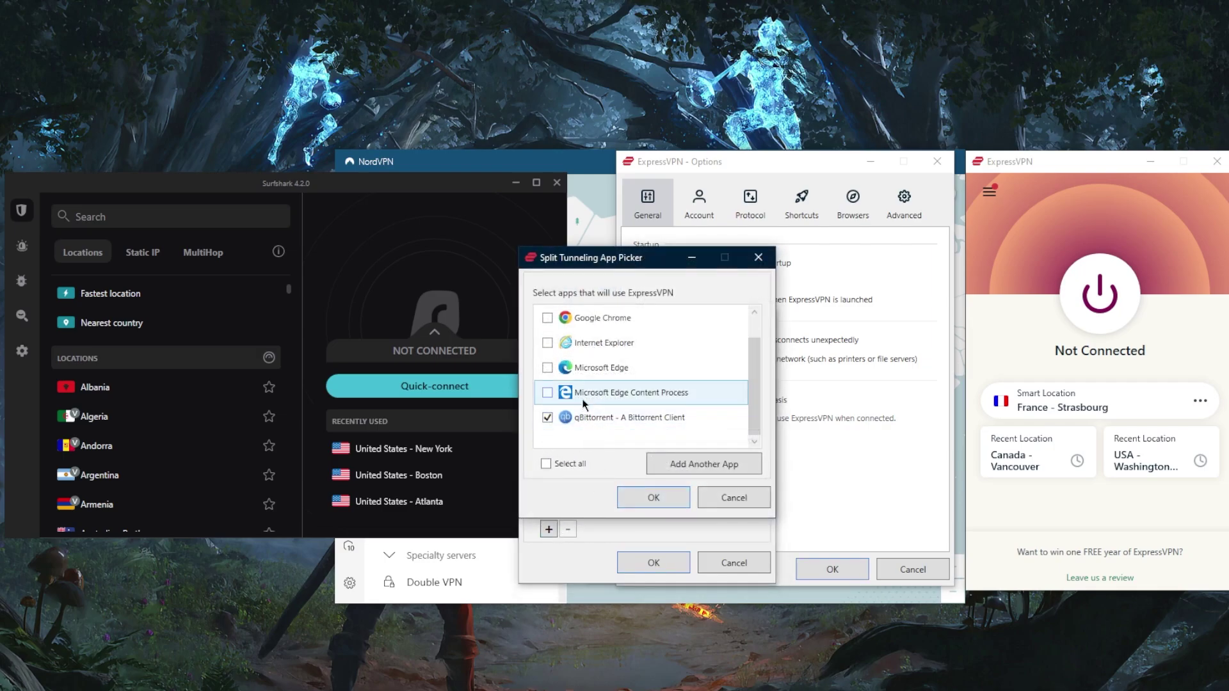
click(664, 497)
click(757, 320)
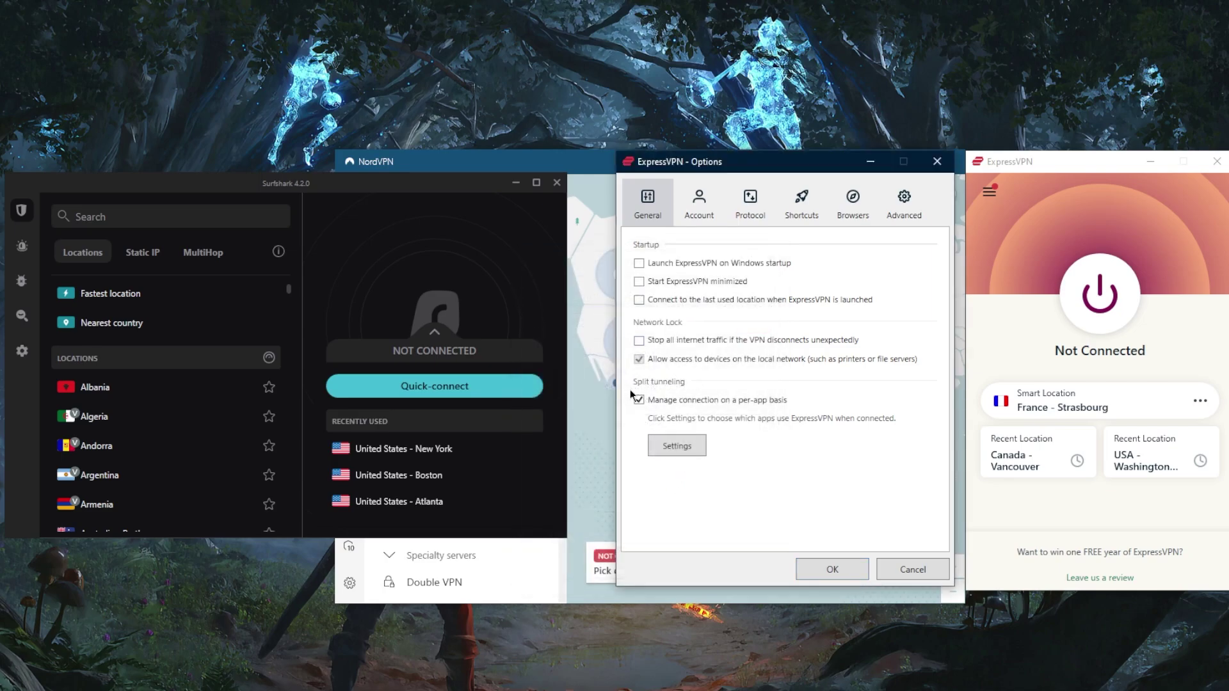
click(639, 401)
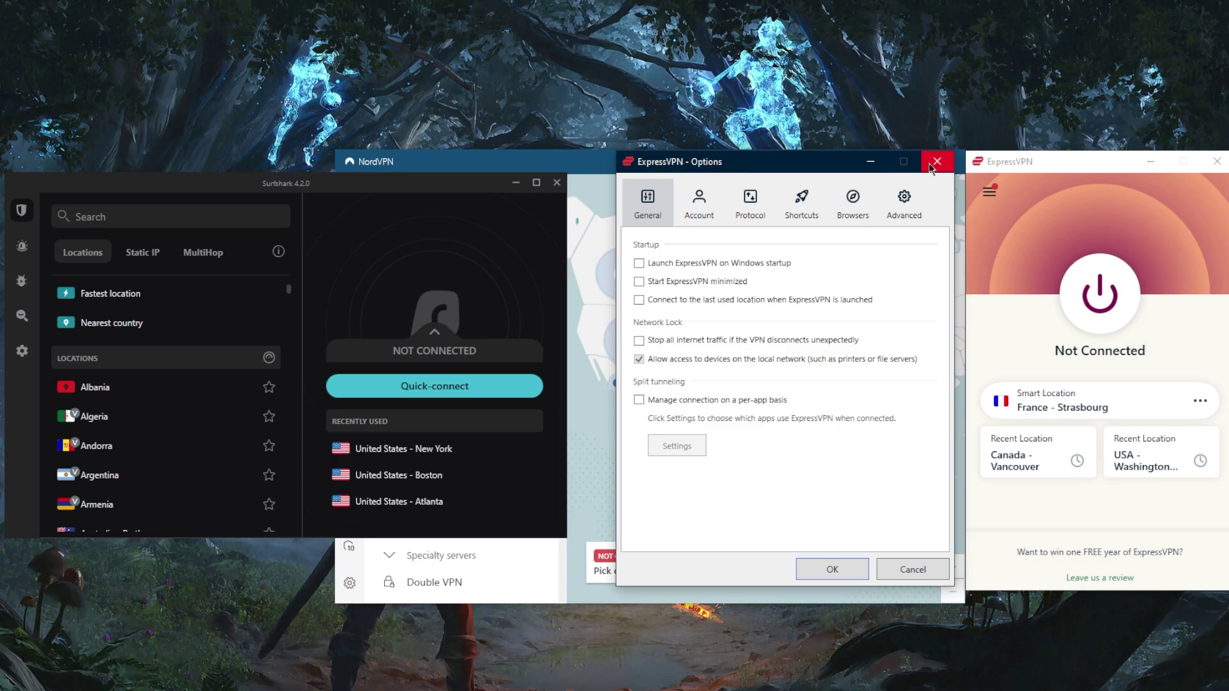
- Set the ExpressVPN protocol to Lightway - UDP and close Options
click(751, 204)
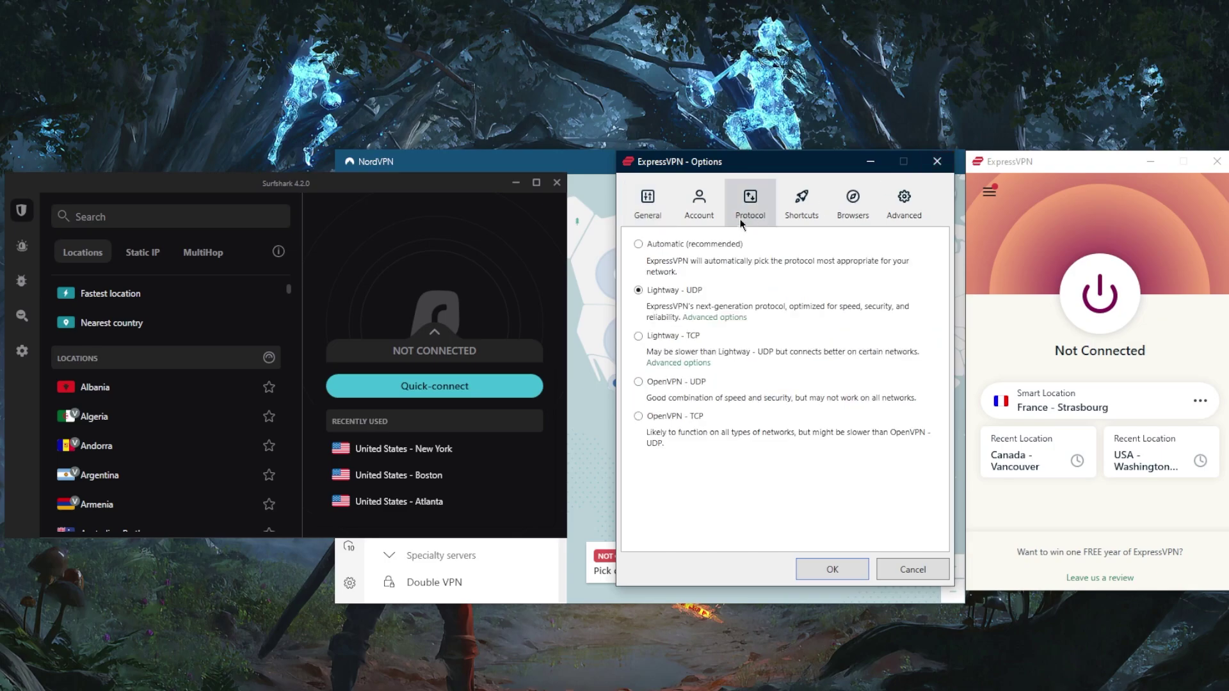
click(639, 290)
click(937, 159)
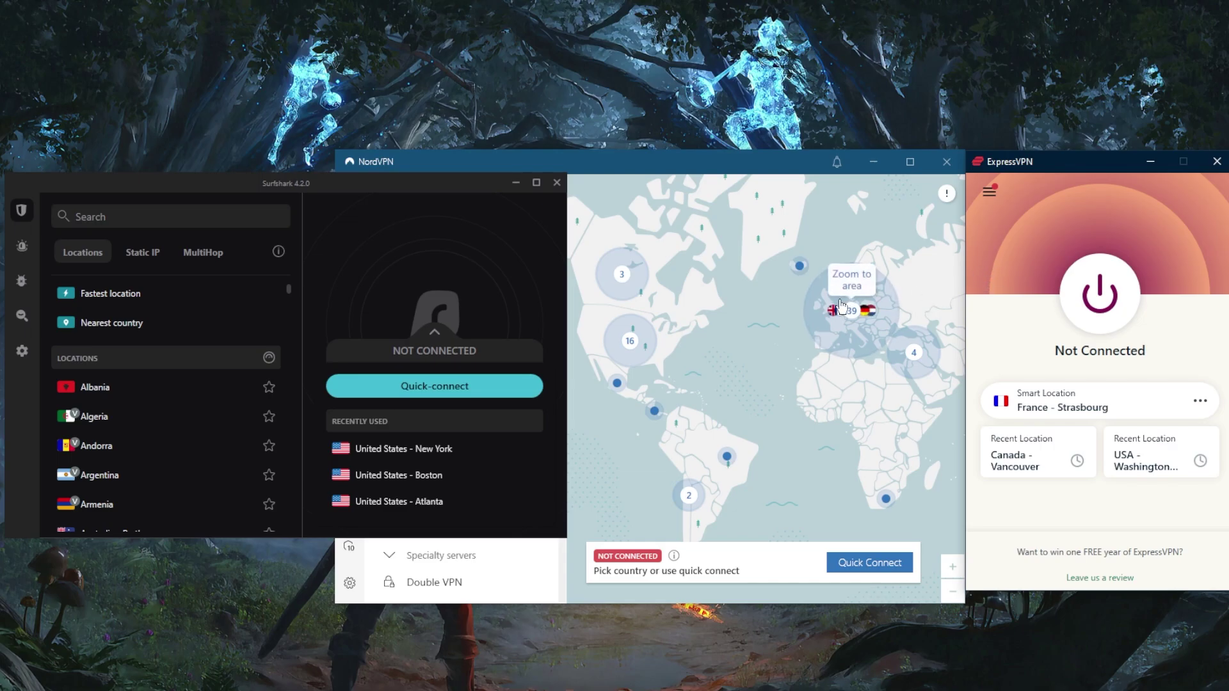
- Bring NordVPN forward and look through its Meshnet, VPN map and Threat Protection pages
click(754, 313)
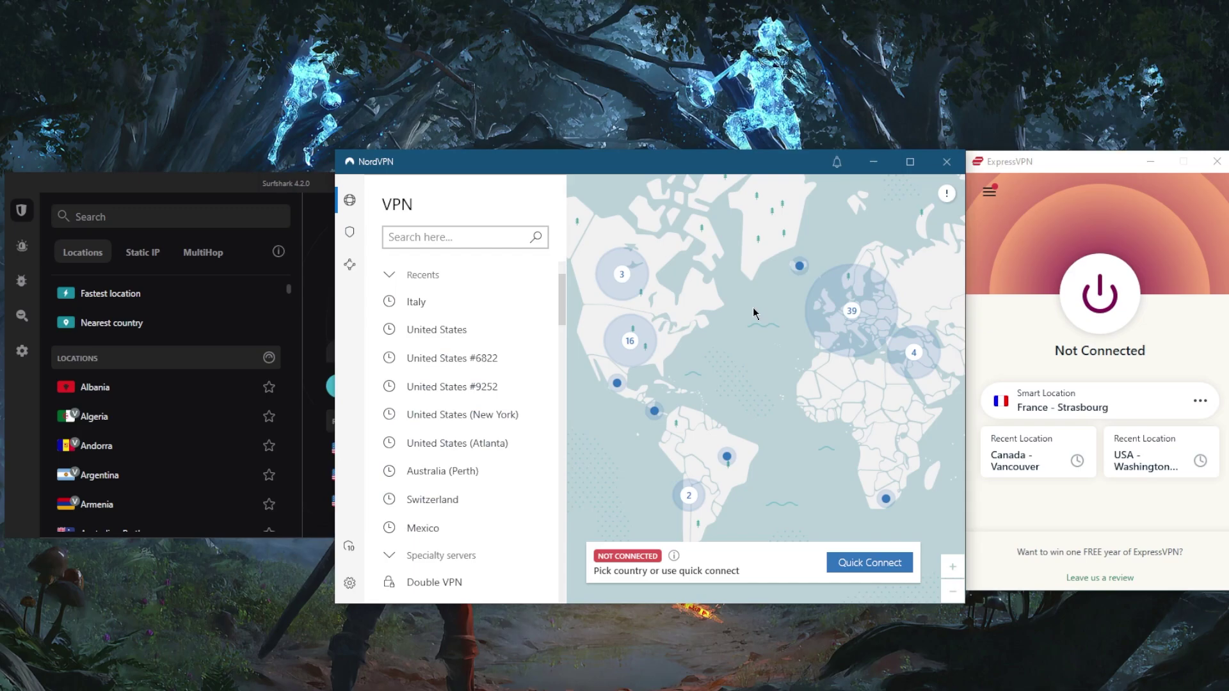
scroll(471, 466, down, 1)
scroll(461, 452, down, 3)
click(350, 262)
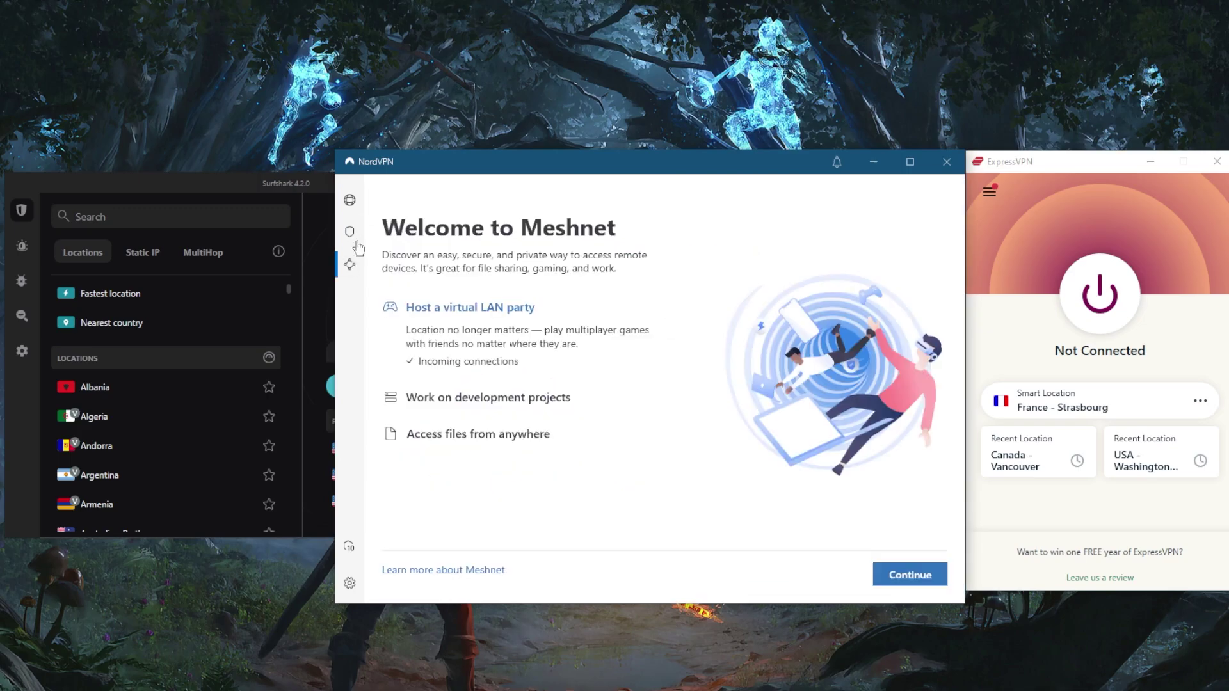
click(350, 200)
scroll(456, 447, up, 1)
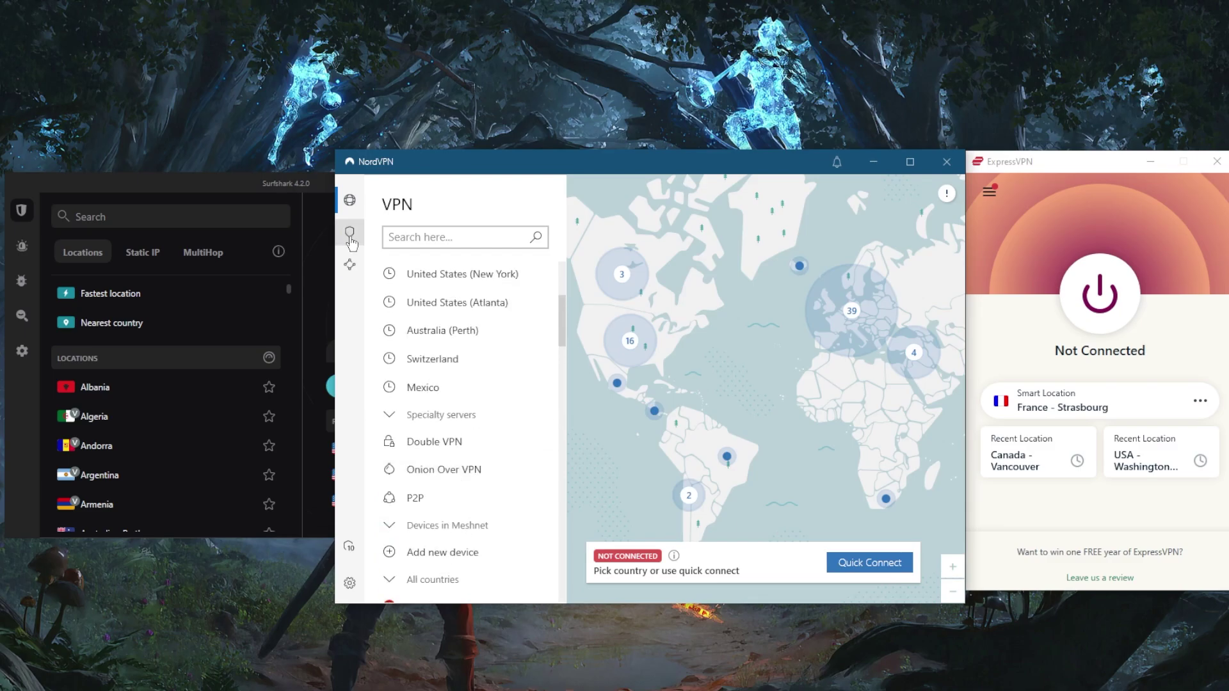
click(350, 233)
click(349, 265)
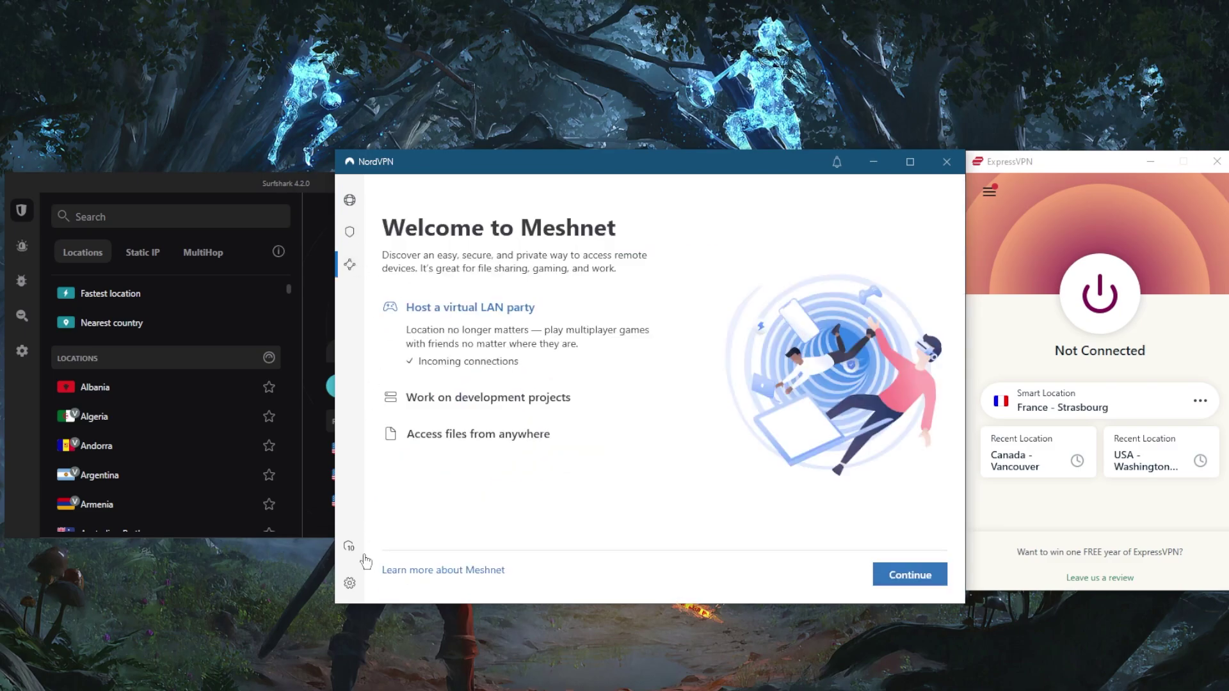
- Browse NordVPN's auto-connect, Kill Switch, Split tunneling and Advanced settings, keeping NordLynx
click(349, 583)
click(388, 229)
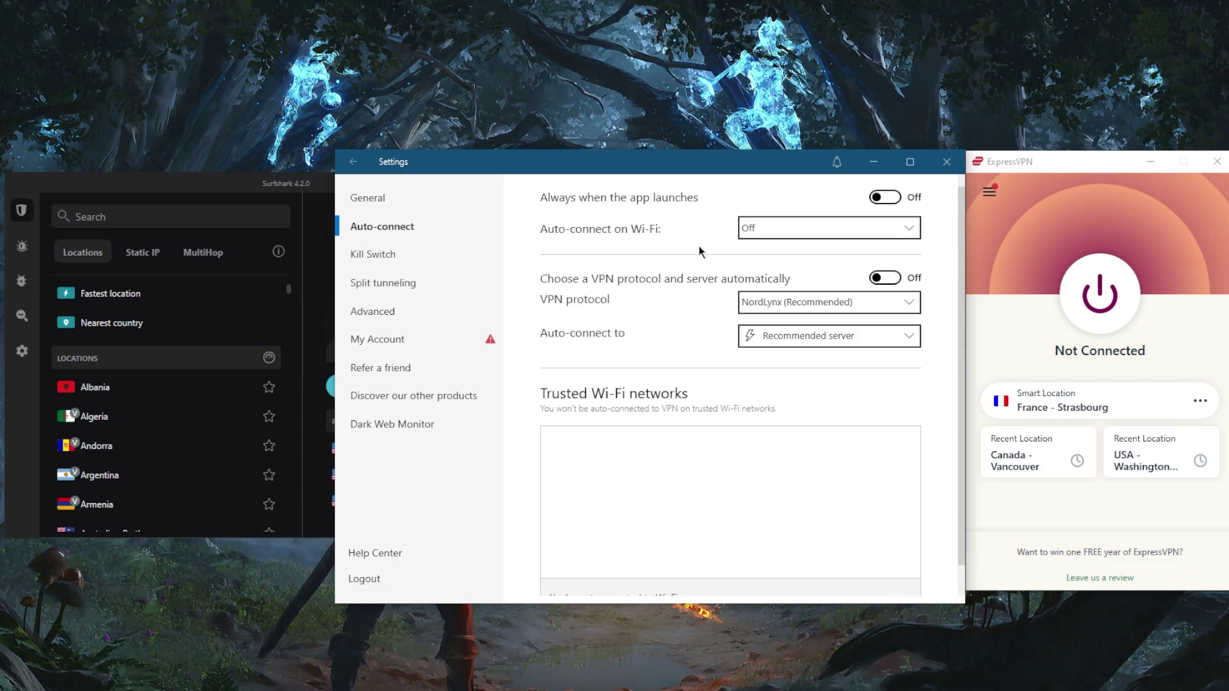
click(777, 300)
click(374, 256)
click(378, 283)
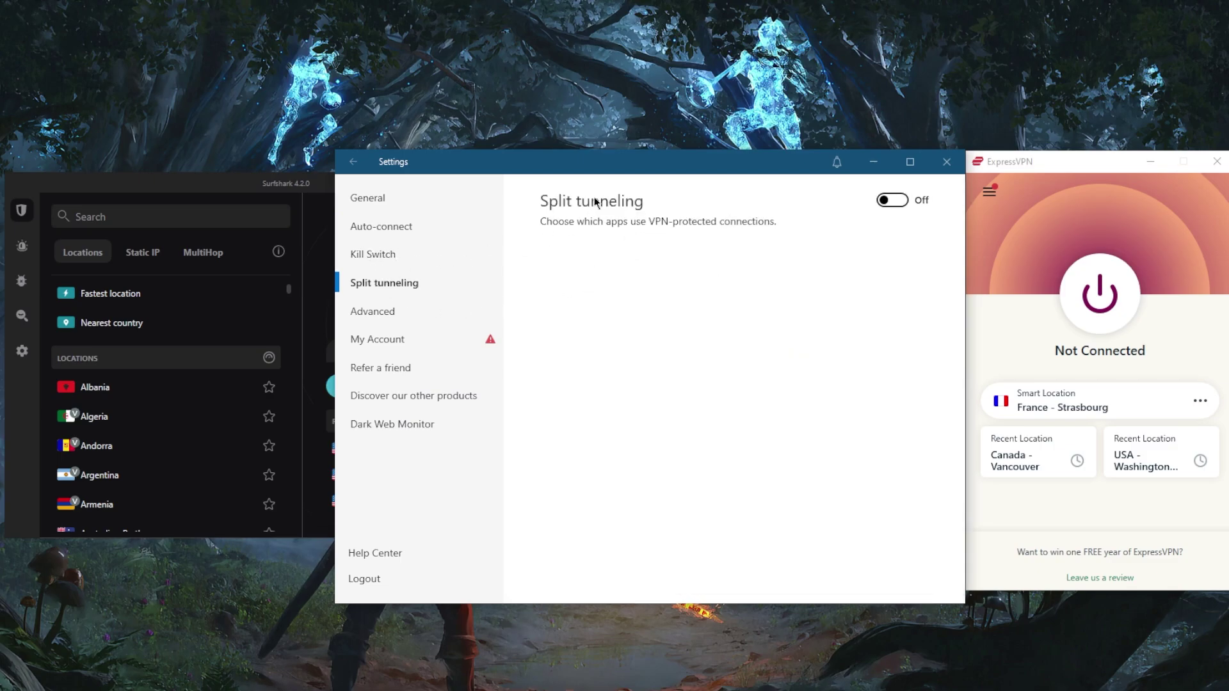
click(372, 311)
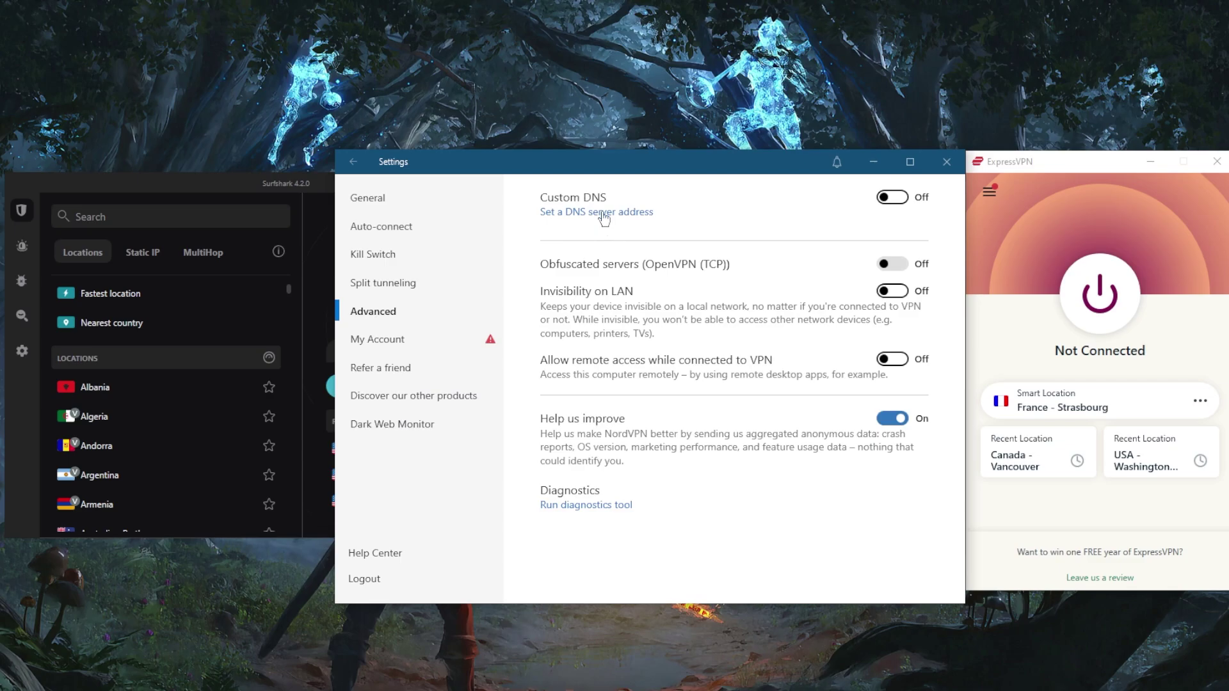
- Return NordVPN to its main map view and bring Surfshark's window to the front
click(355, 164)
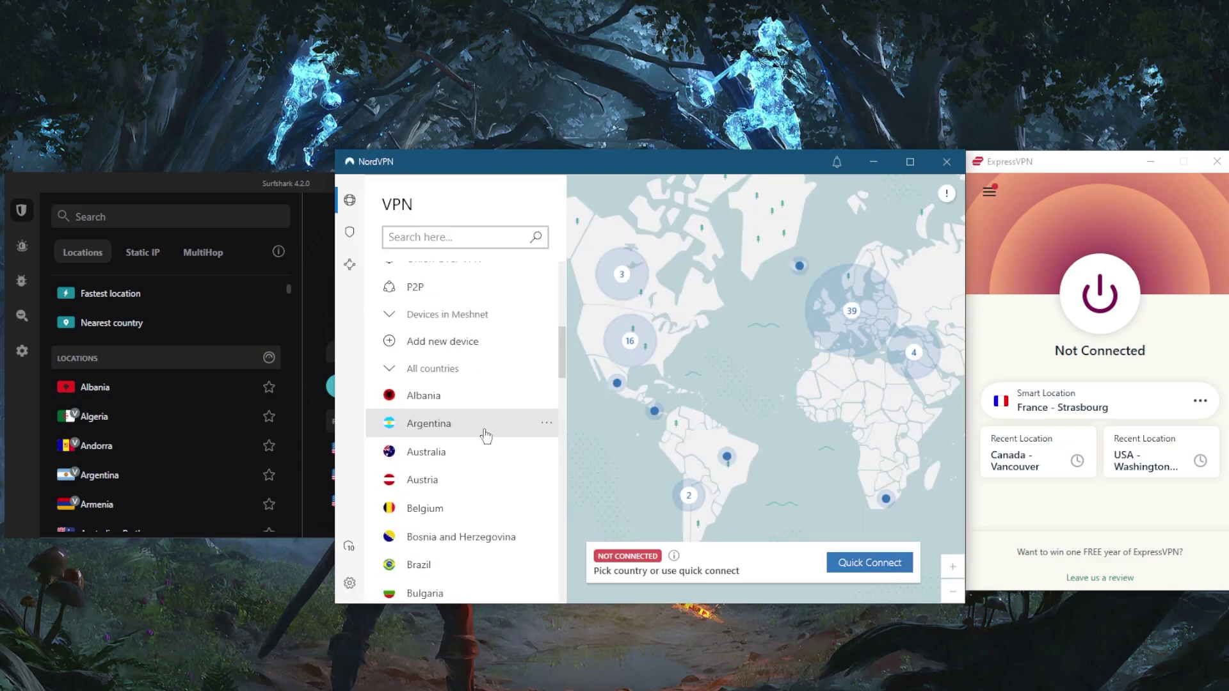
scroll(484, 435, up, 1)
scroll(447, 432, up, 1)
scroll(445, 452, up, 3)
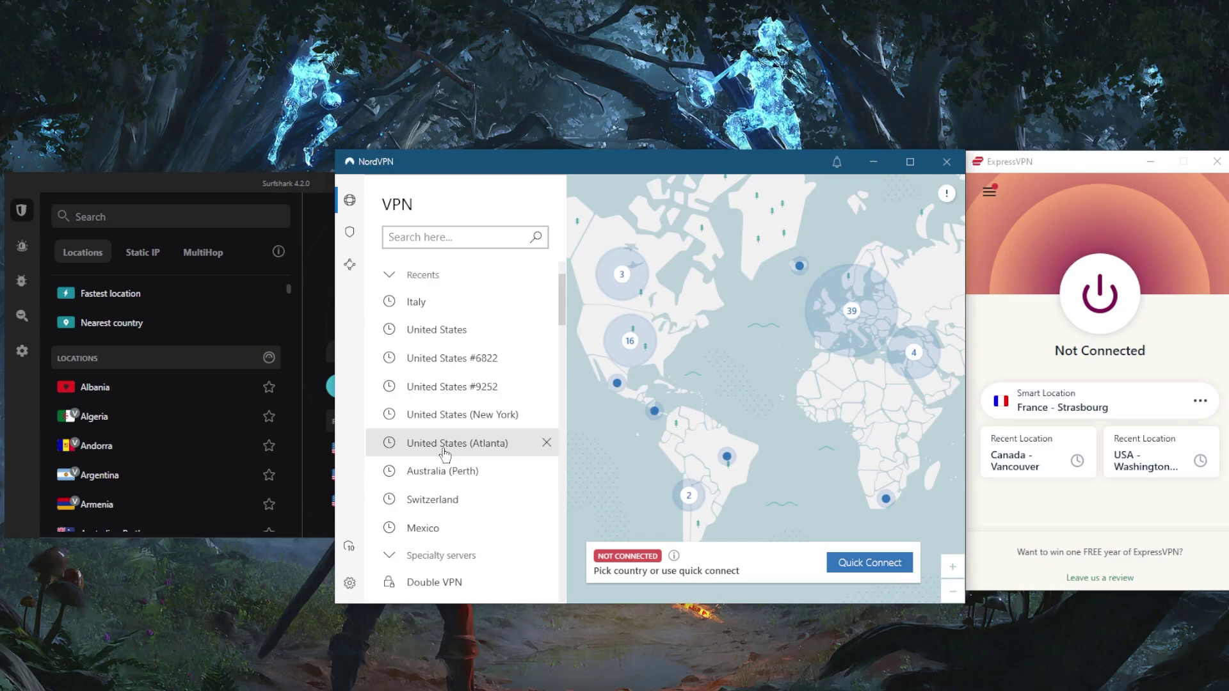
mouse_move(762, 359)
mouse_down()
mouse_move(756, 369)
mouse_move(779, 358)
mouse_up()
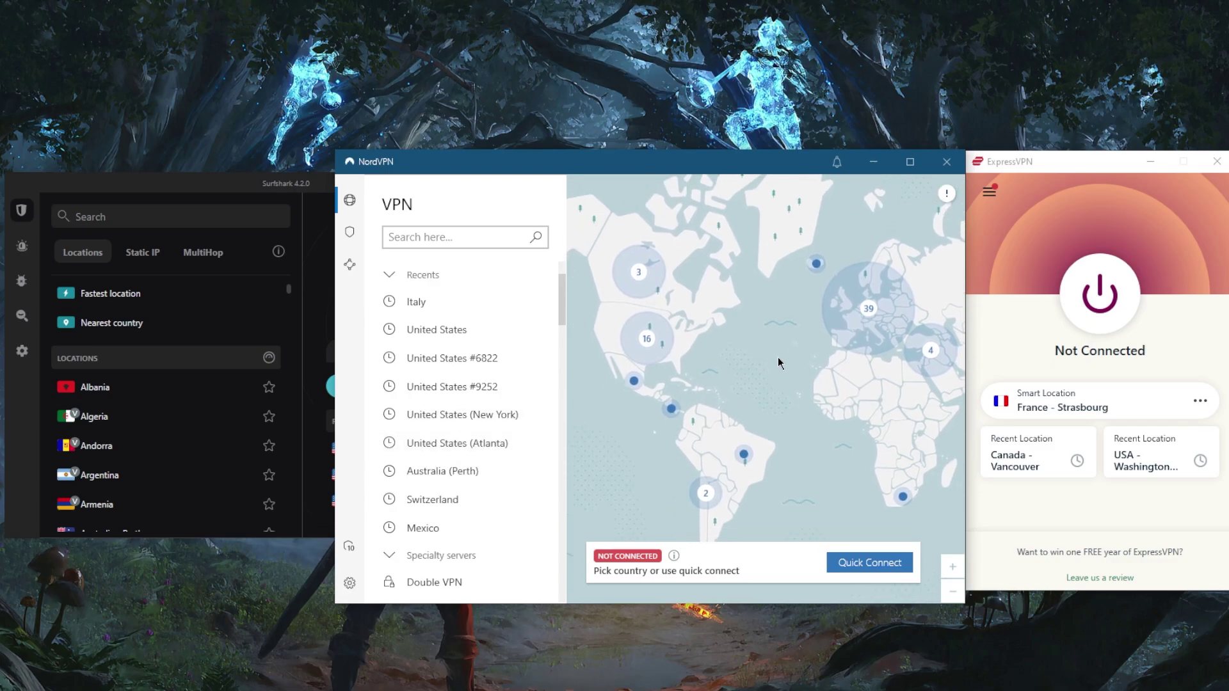
click(278, 180)
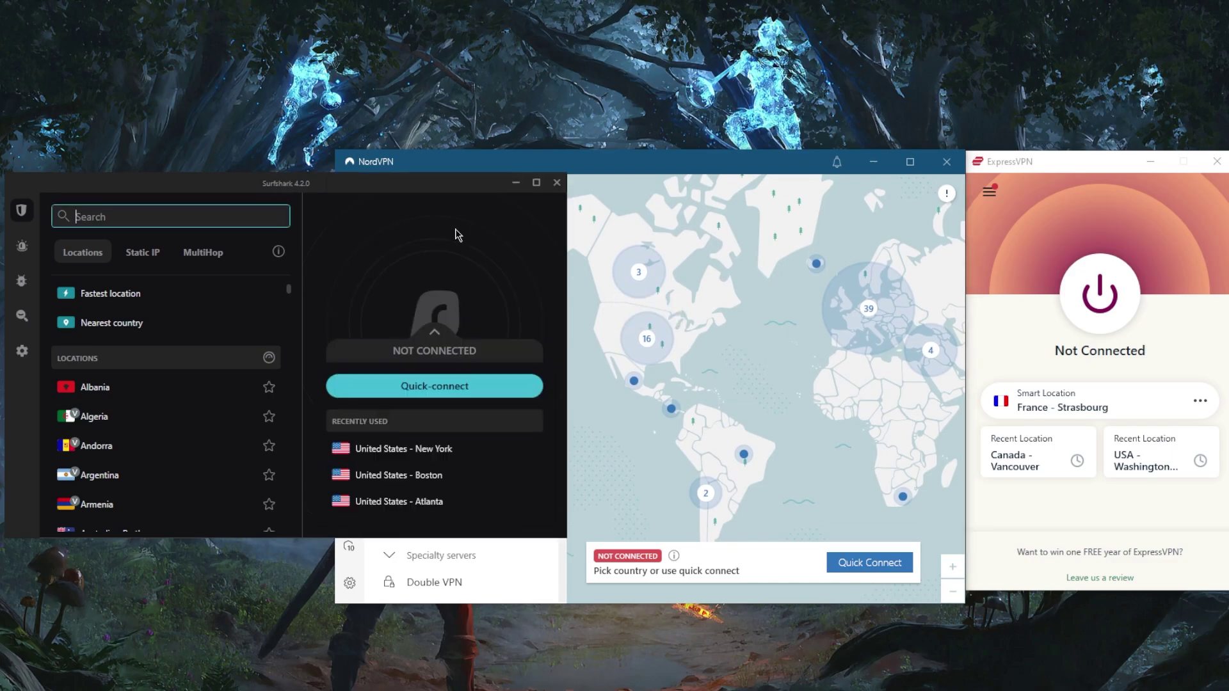
click(686, 314)
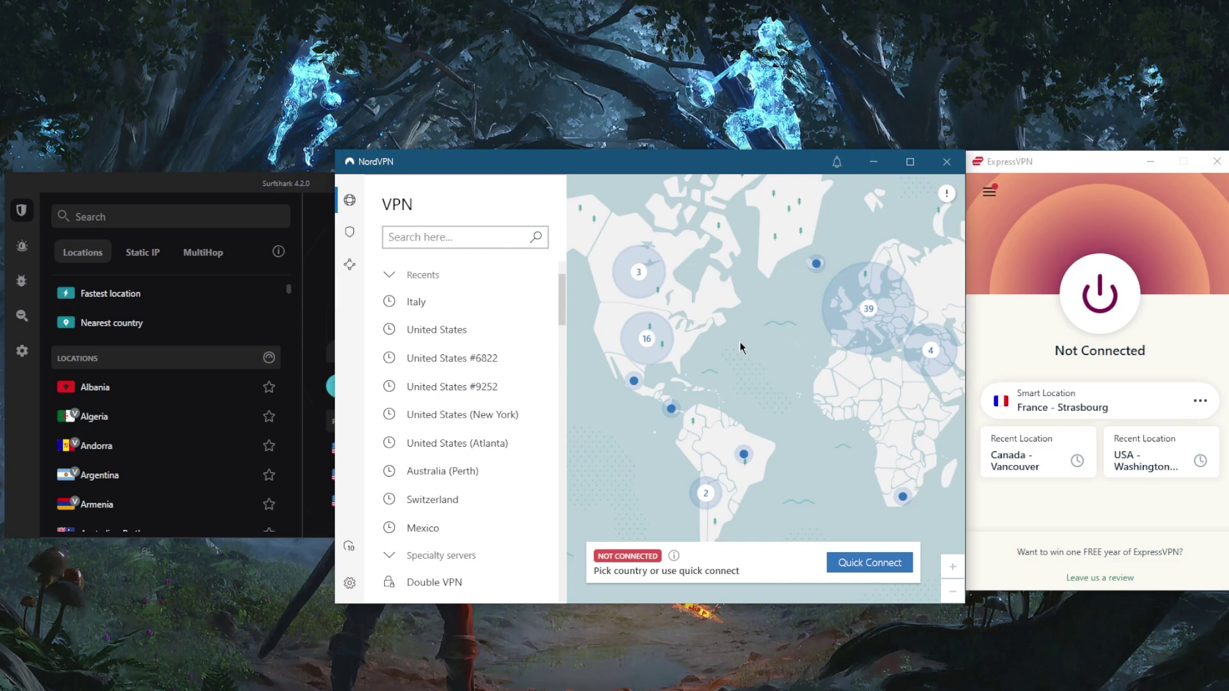
click(1015, 256)
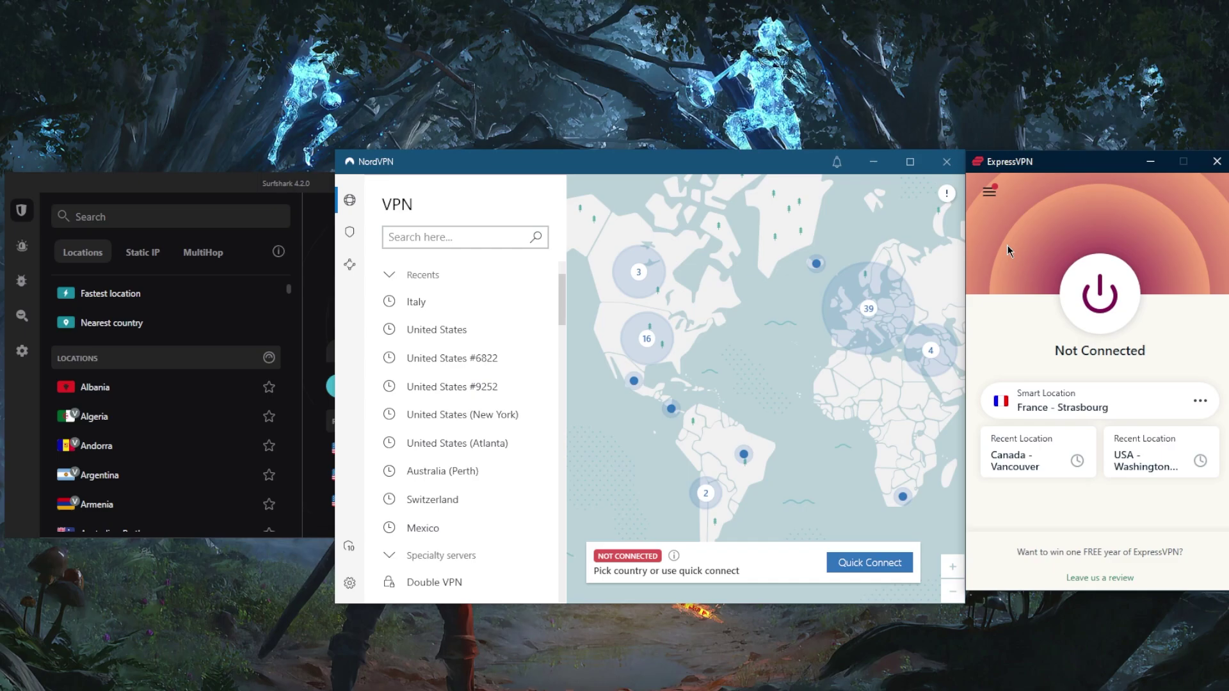
click(761, 304)
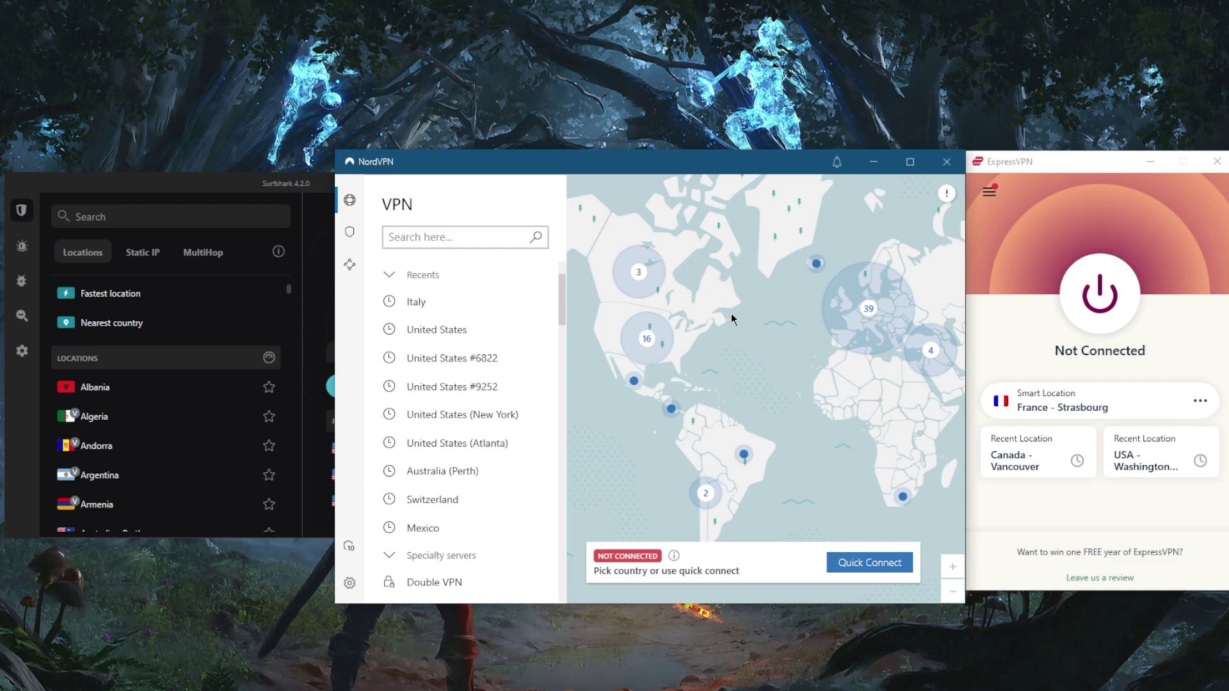
click(307, 198)
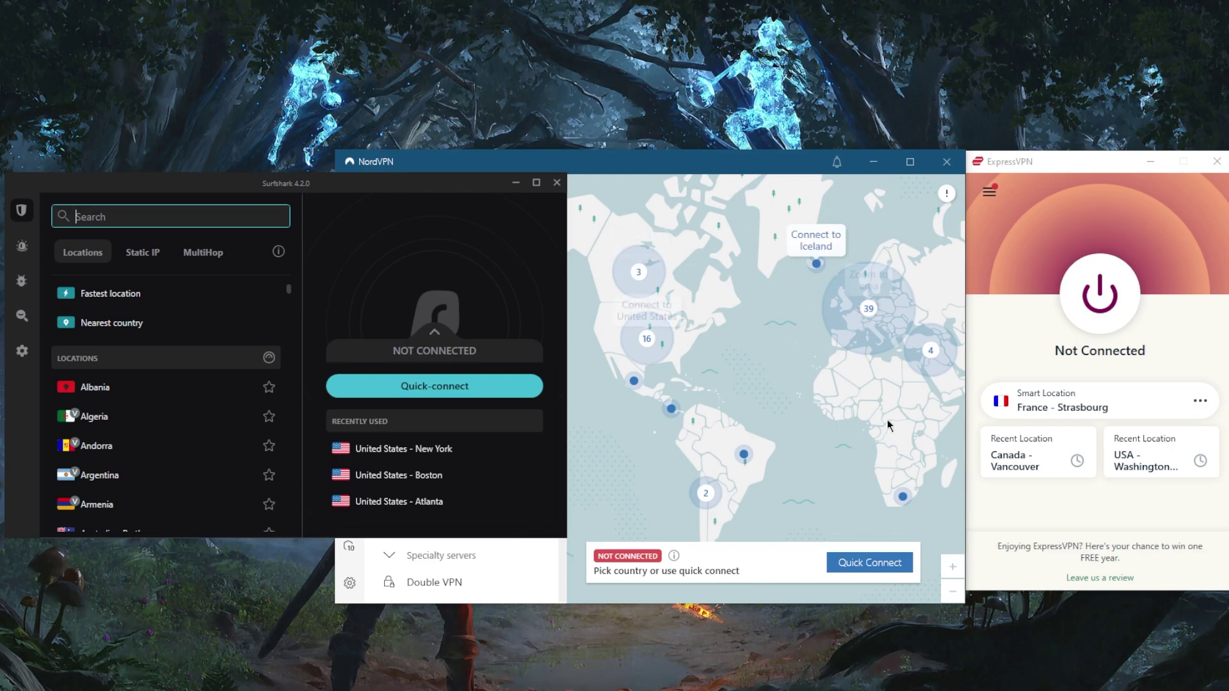
click(854, 274)
click(1045, 241)
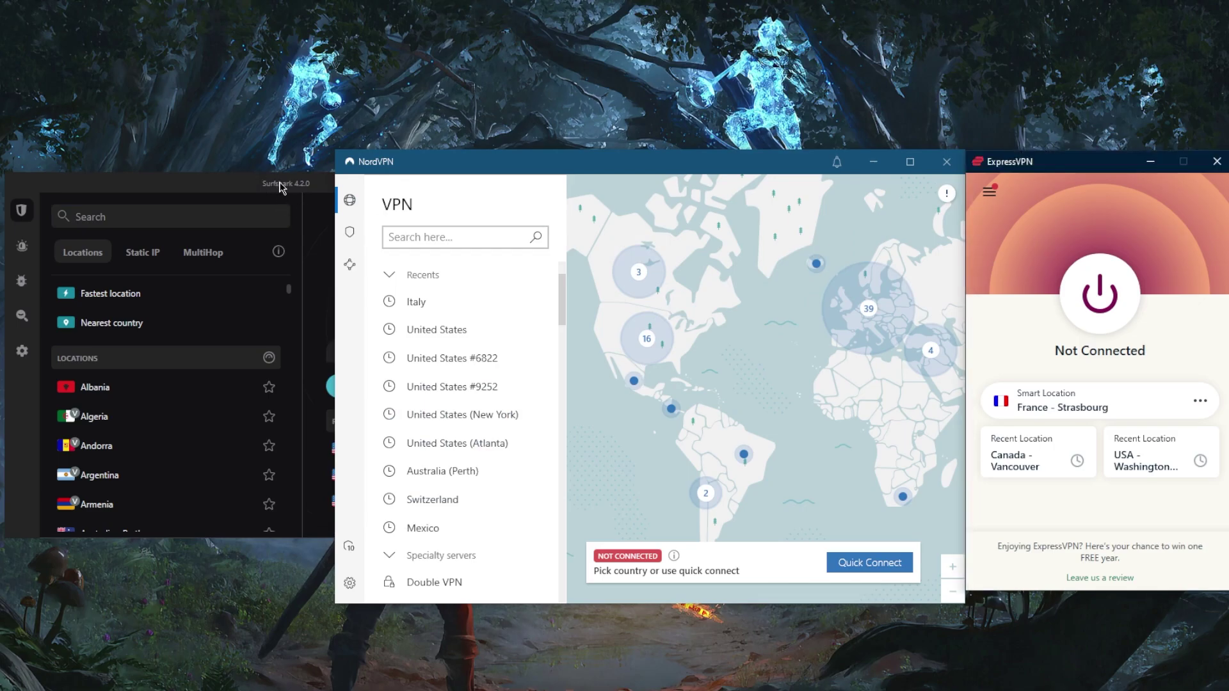
click(280, 187)
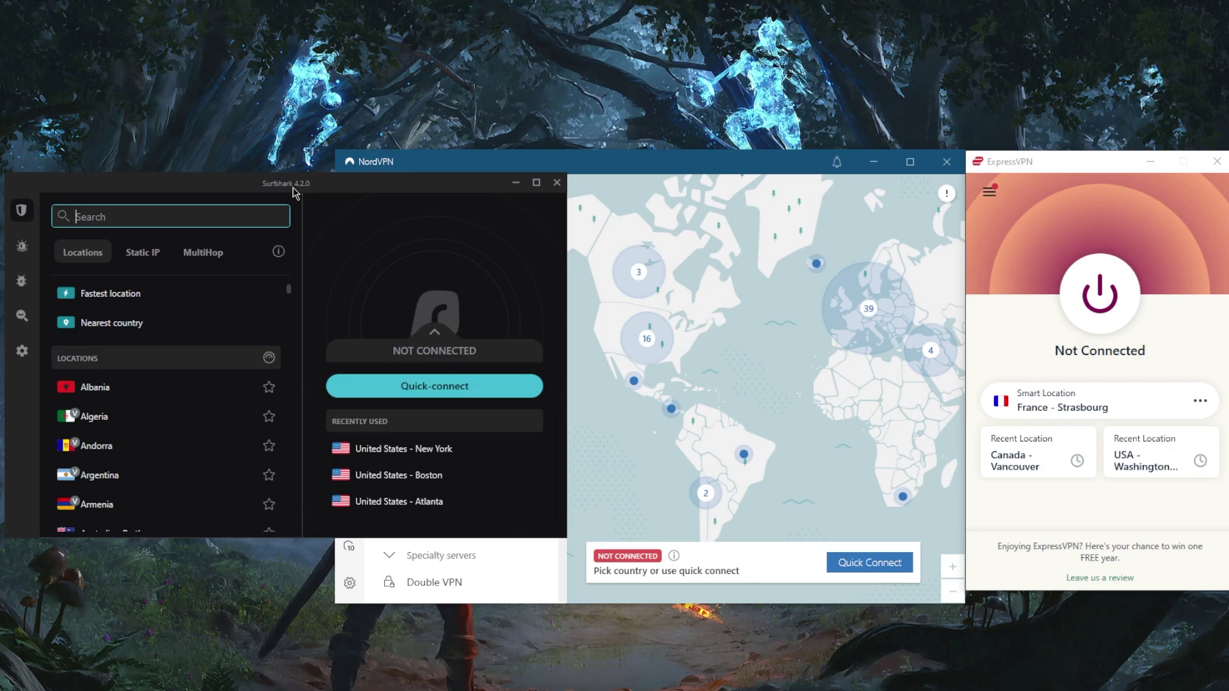
click(202, 254)
click(129, 253)
click(83, 252)
click(139, 253)
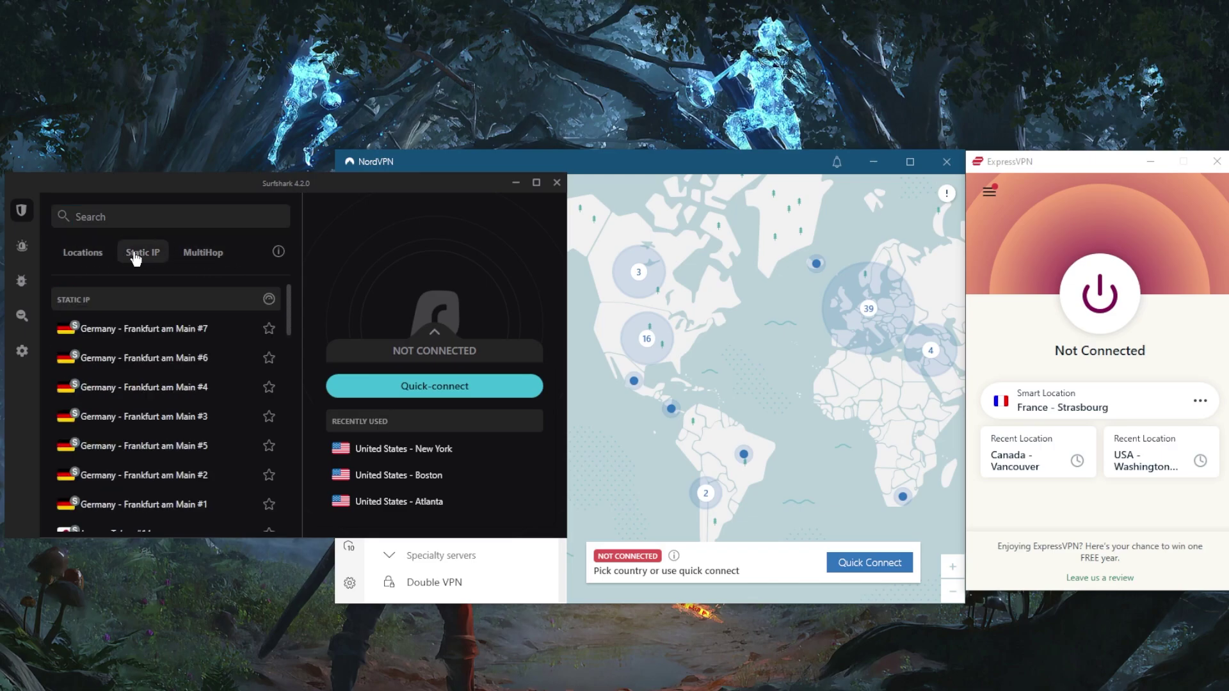
click(82, 252)
click(44, 351)
click(153, 245)
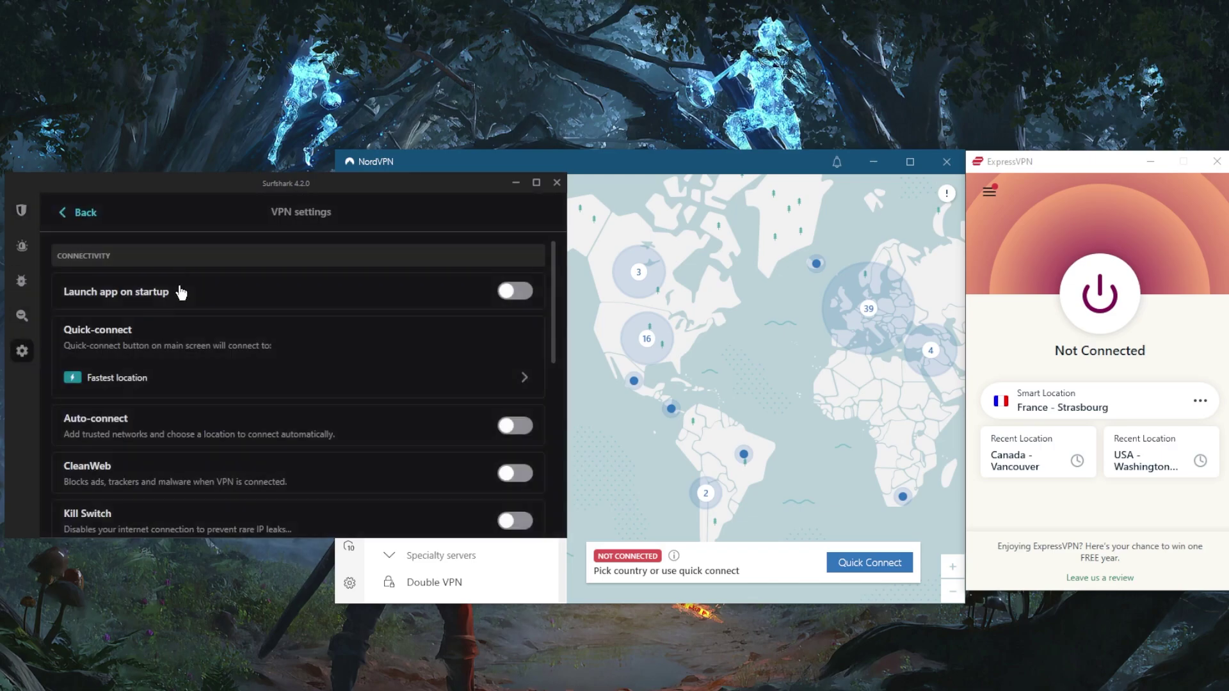
scroll(167, 352, down, 3)
scroll(154, 390, down, 2)
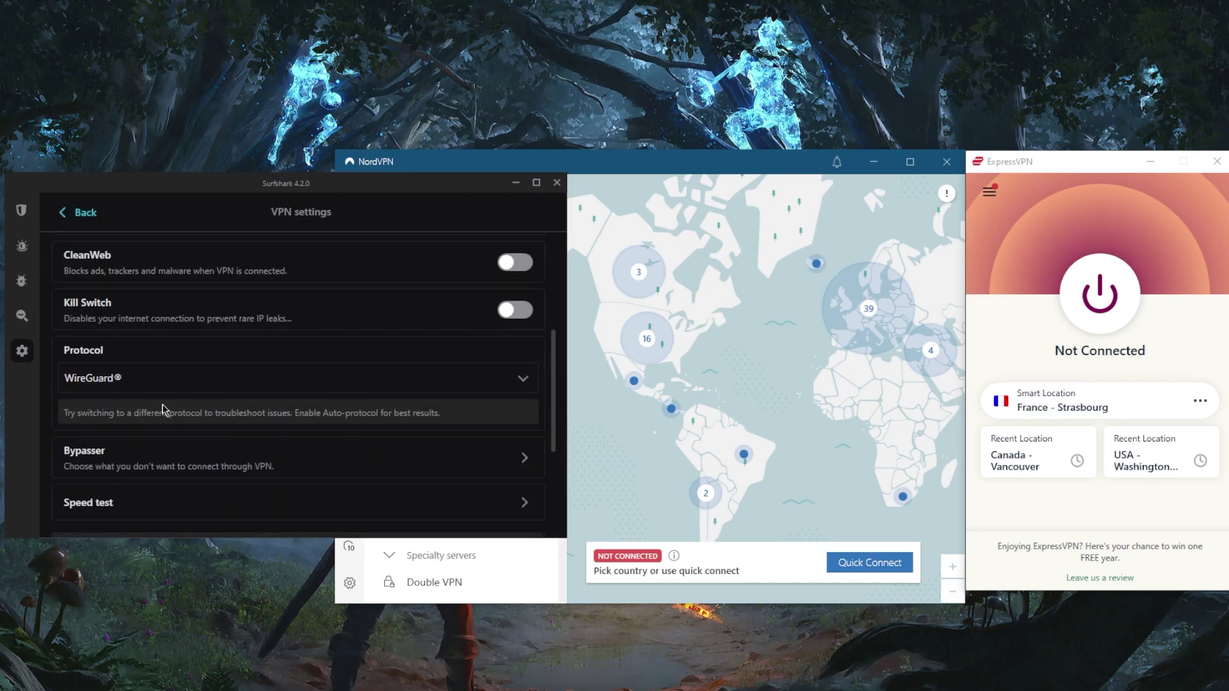
click(176, 384)
click(158, 461)
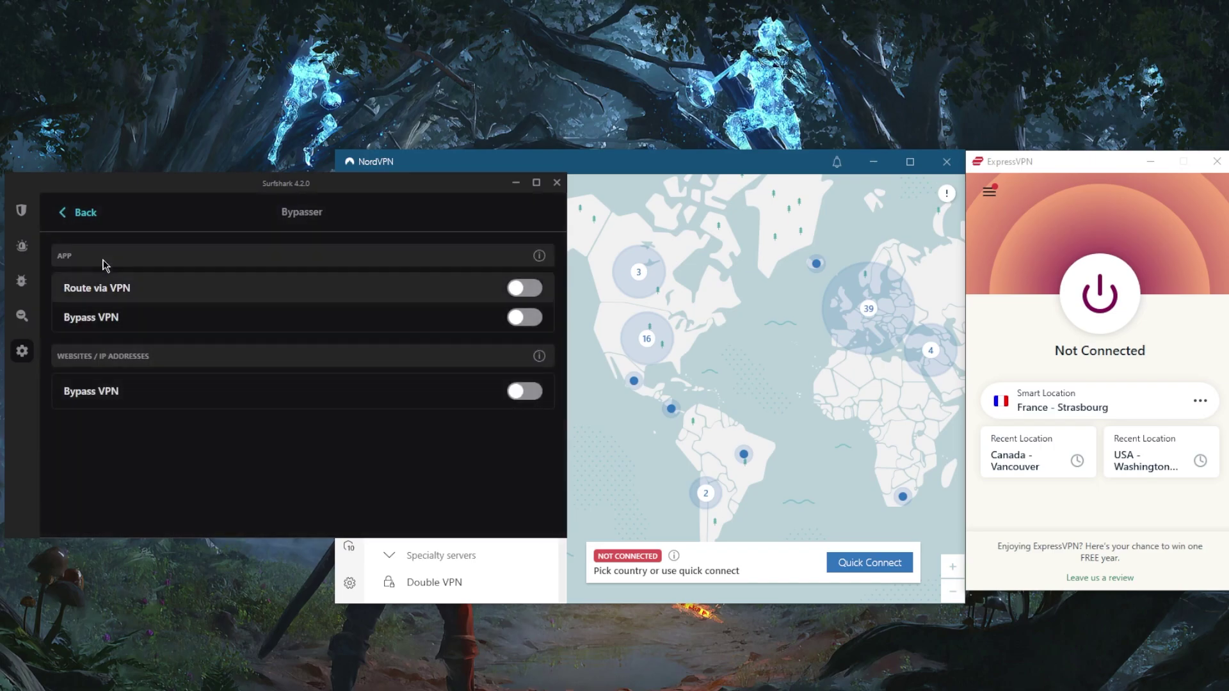
click(86, 211)
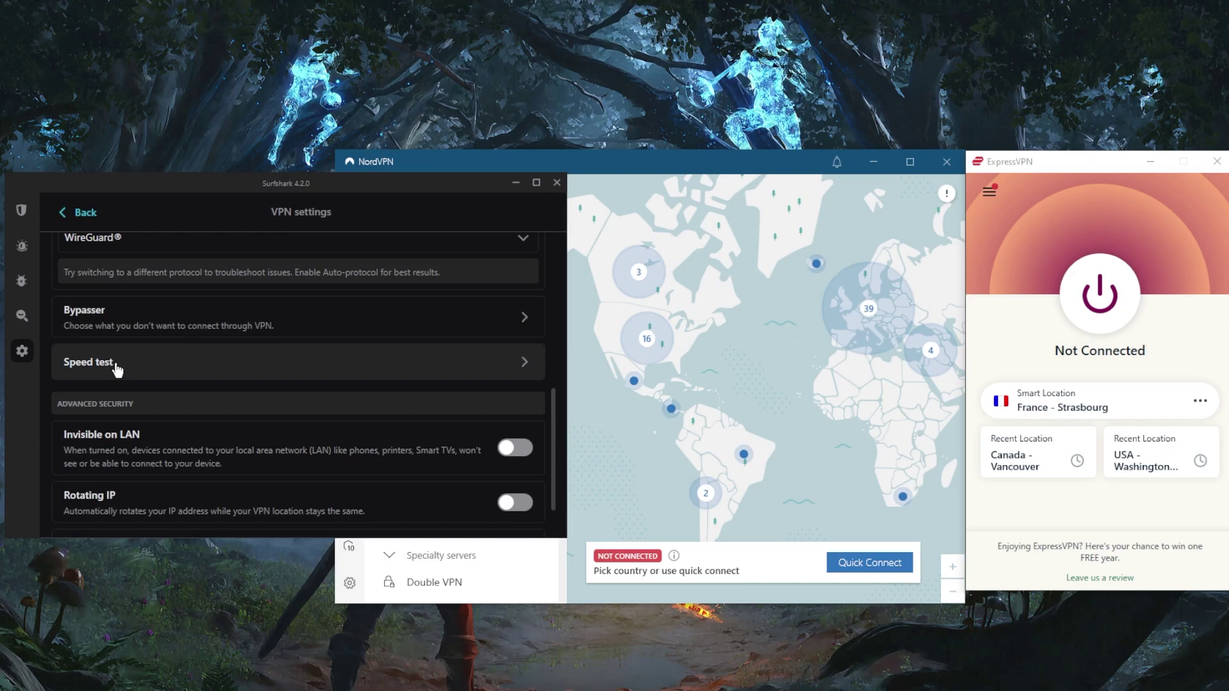
scroll(120, 377, down, 1)
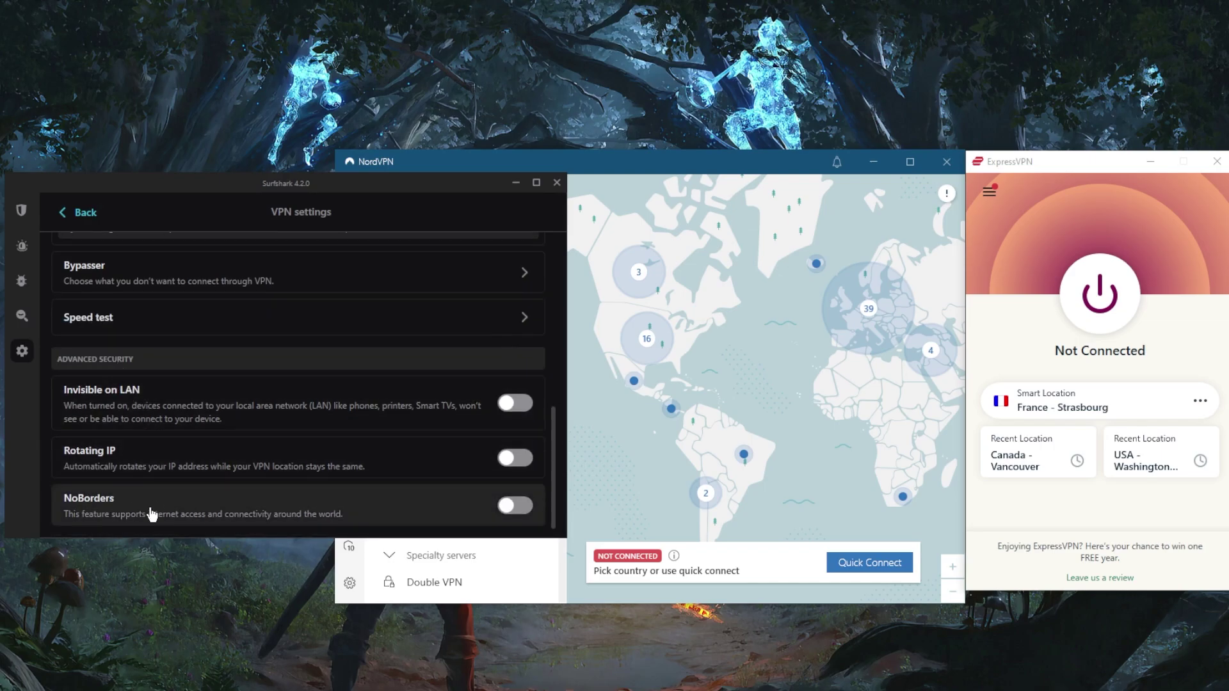
click(28, 213)
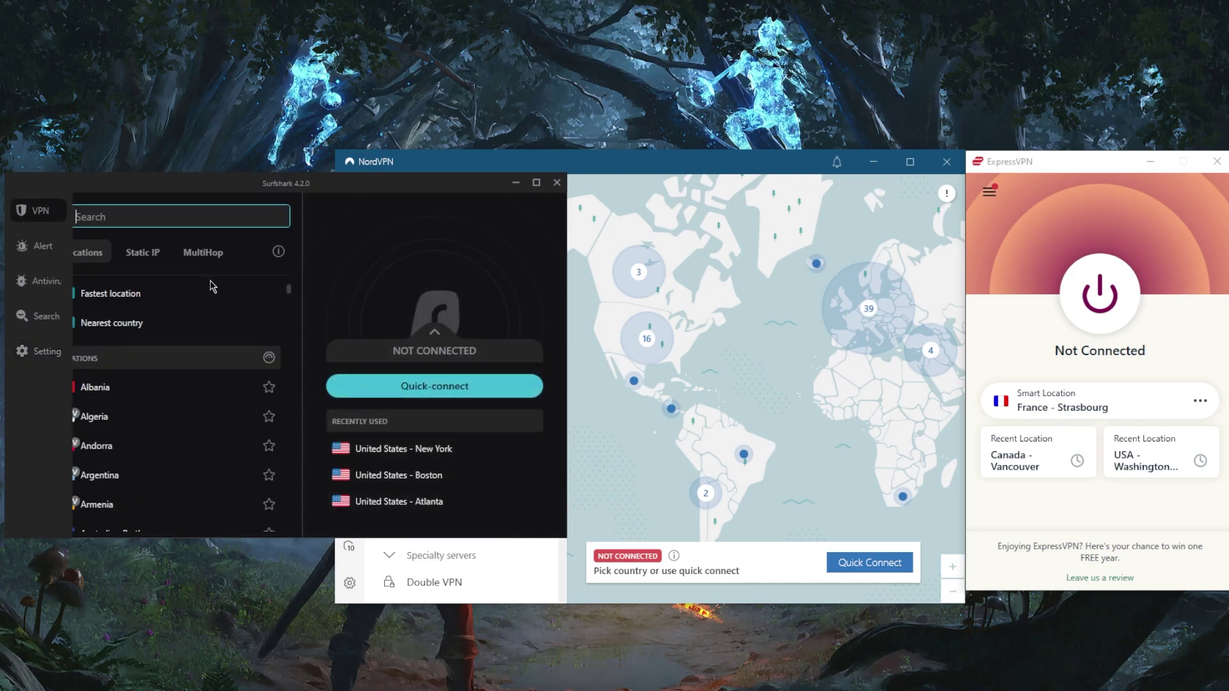